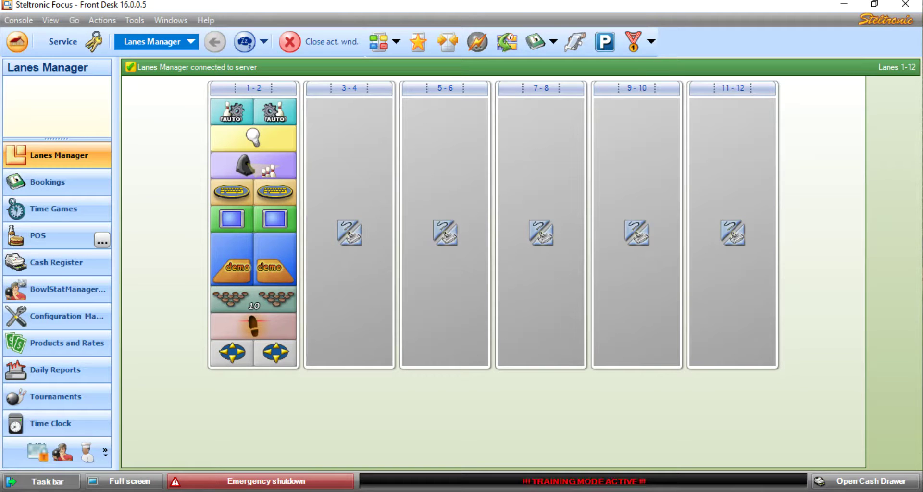
- Open lane 1 for four conventional players with 3 games each
{"action": "left_click", "coordinate": [229, 263]}
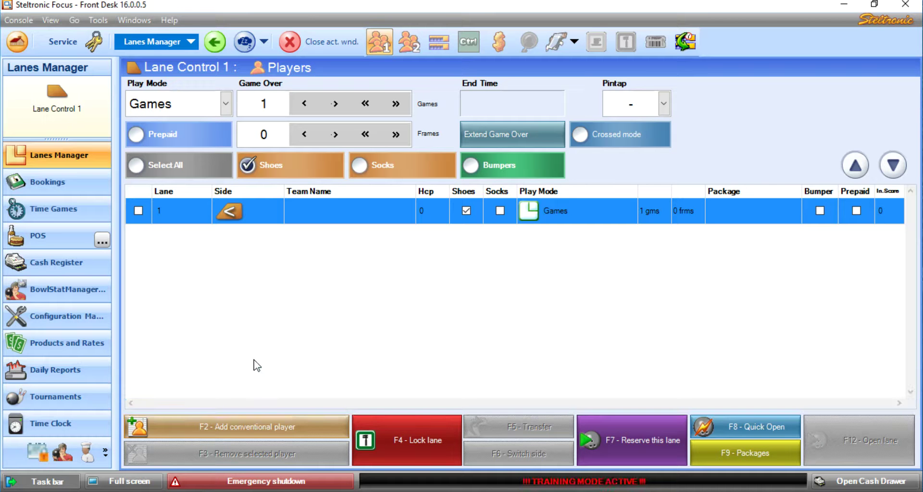
{"action": "left_click", "coordinate": [245, 427]}
{"action": "left_click", "coordinate": [245, 427]}
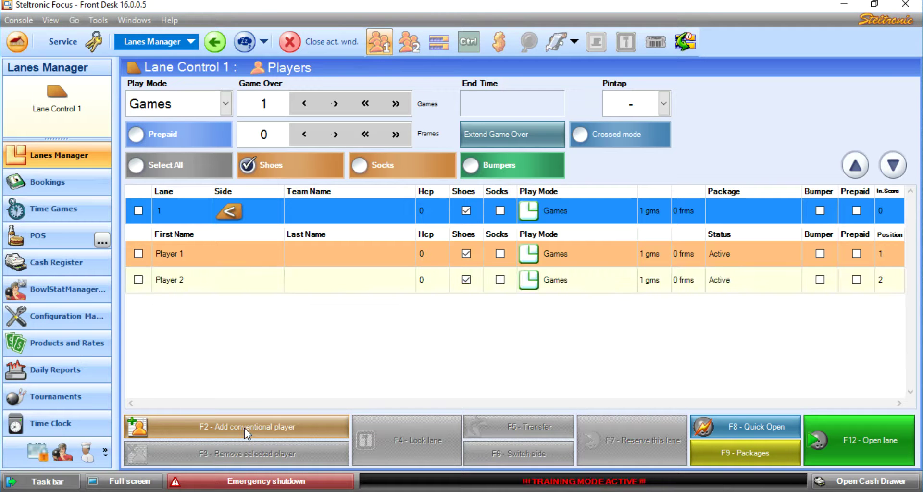
{"action": "left_click", "coordinate": [245, 427]}
{"action": "left_click", "coordinate": [245, 427]}
{"action": "left_click", "coordinate": [335, 105]}
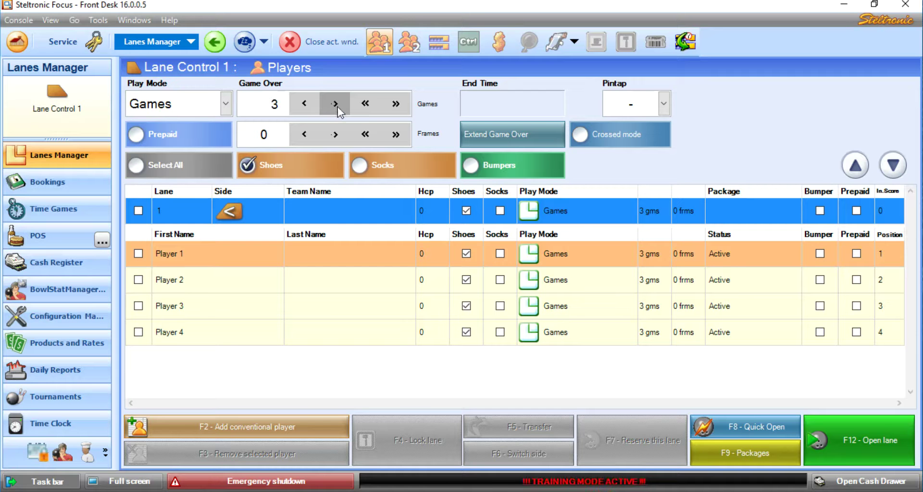
{"action": "left_click", "coordinate": [842, 433]}
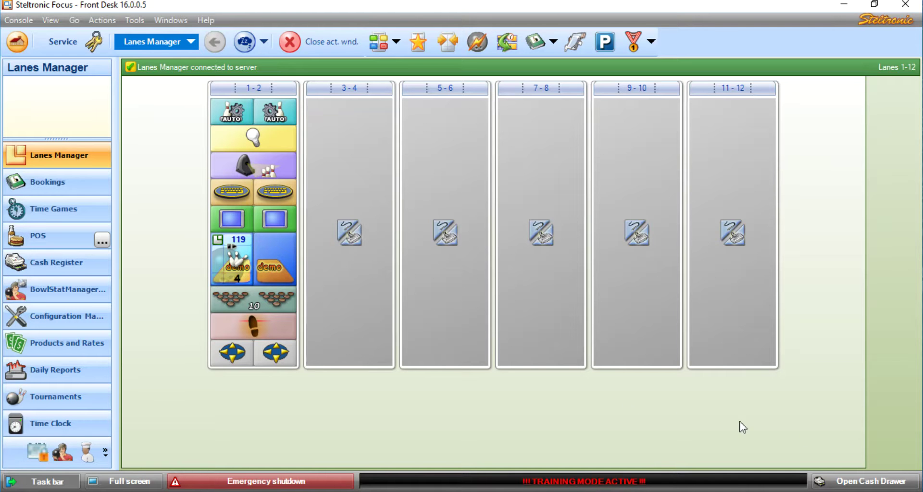
- Add two French Fries and one Large Pizza from the Snackbar products to a POS tab
{"action": "left_click", "coordinate": [43, 243]}
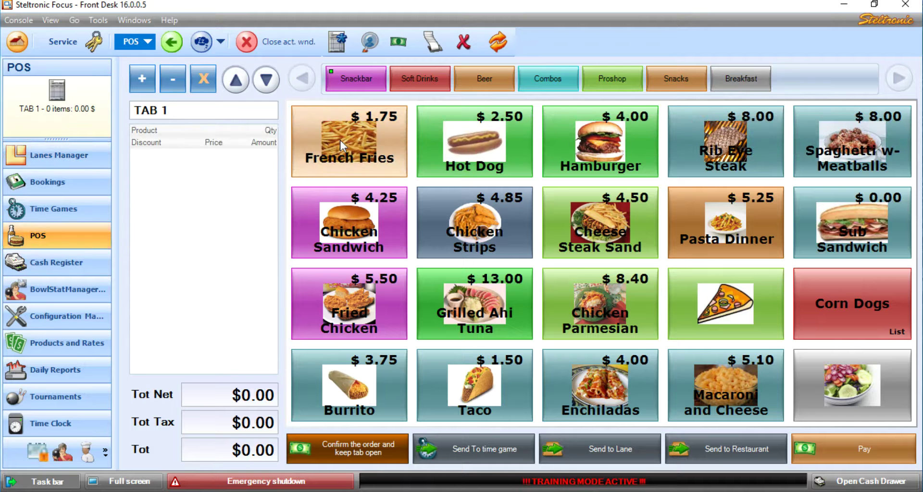
{"action": "left_click", "coordinate": [339, 140]}
{"action": "left_click", "coordinate": [340, 140]}
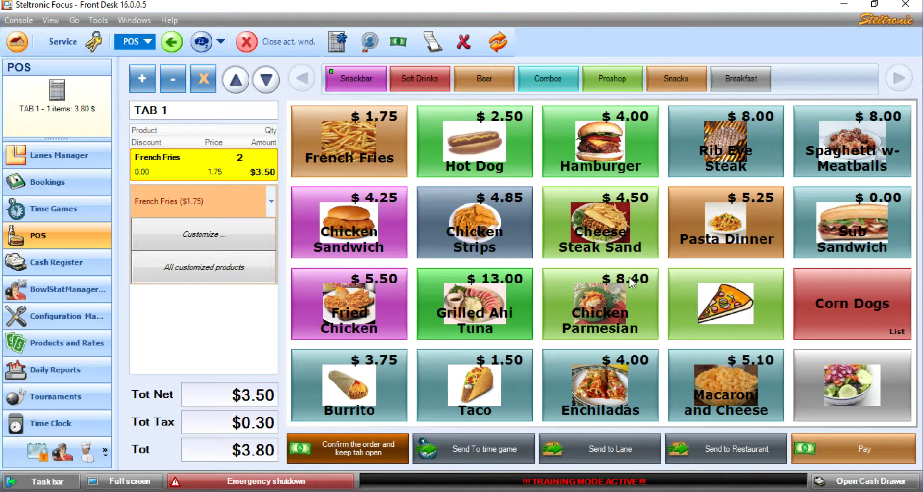
{"action": "left_click", "coordinate": [738, 314]}
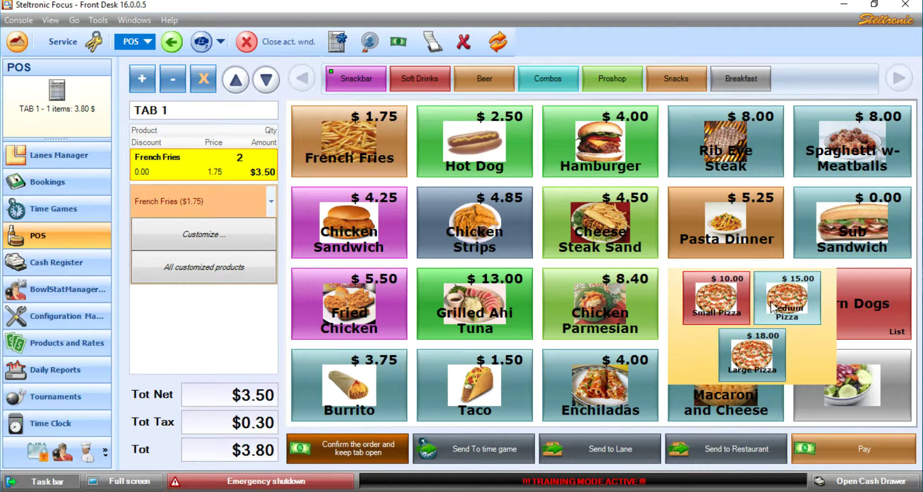
{"action": "left_click", "coordinate": [759, 357]}
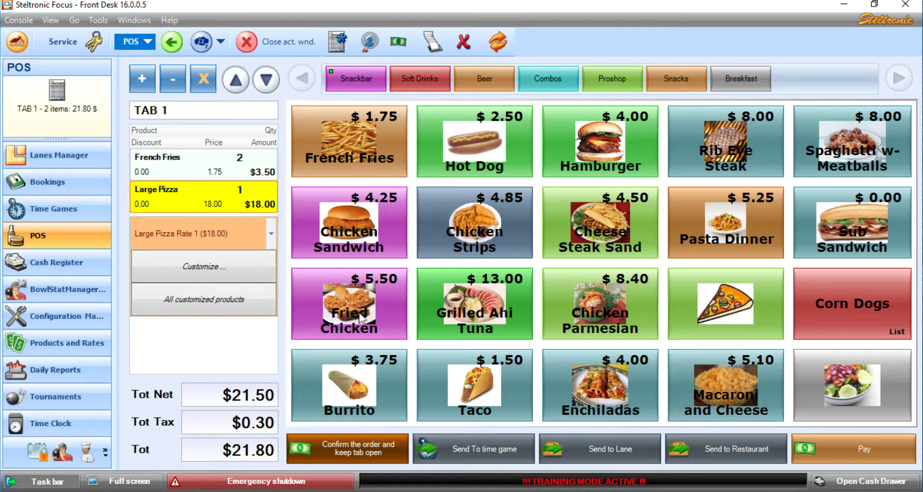
- Customize the Large Pizza with Extra Cheese, Canadian Bacon and Olives
{"action": "left_click", "coordinate": [192, 266]}
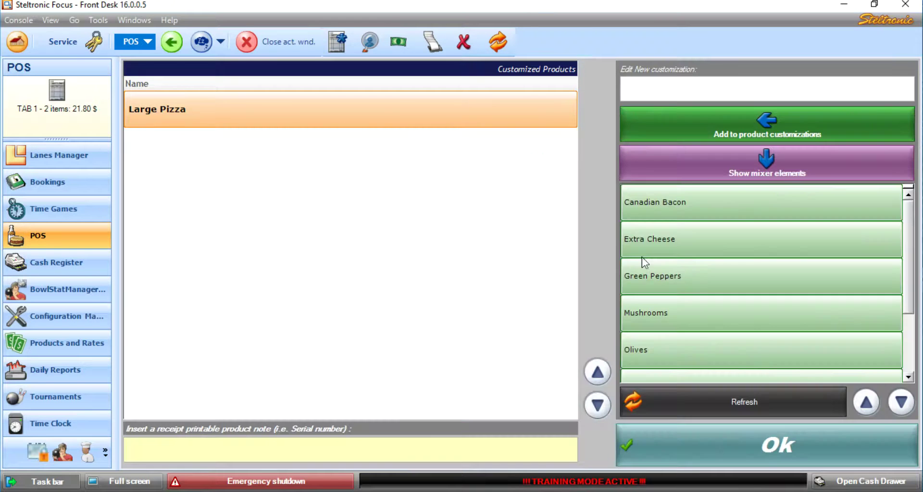
{"action": "left_click", "coordinate": [645, 246]}
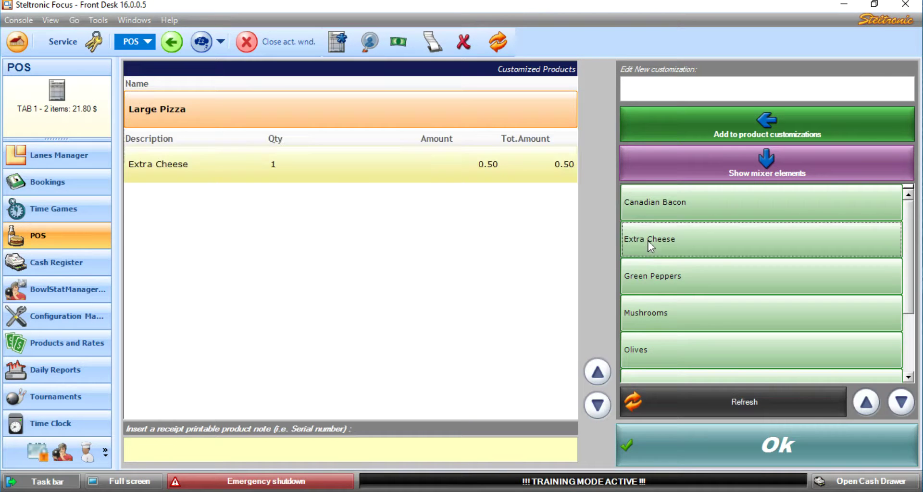
{"action": "left_click", "coordinate": [646, 204]}
{"action": "left_click", "coordinate": [645, 351]}
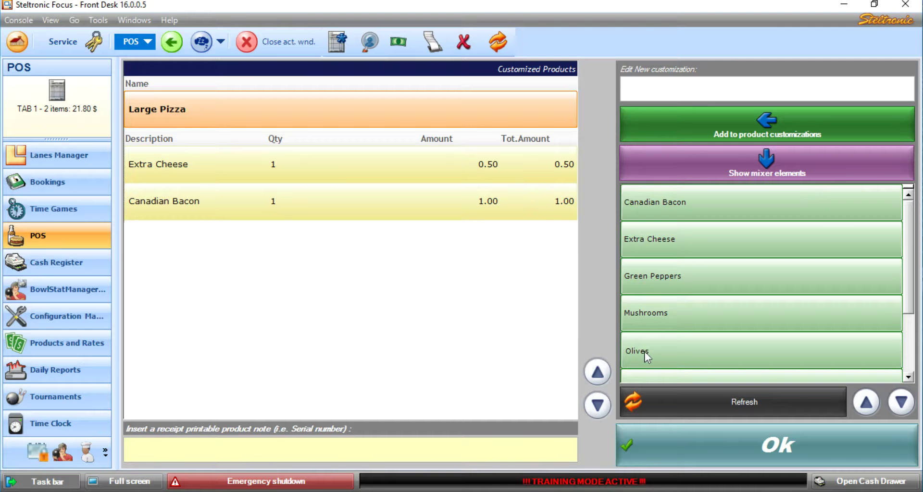
{"action": "left_click", "coordinate": [676, 446]}
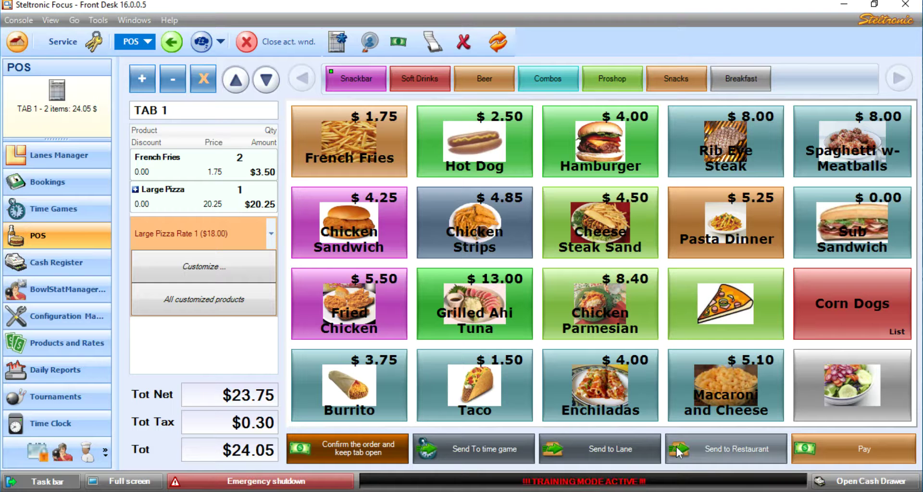
- Add two Budweisers and one Michelob Ultra from the Beer products to TAB 1
{"action": "left_click", "coordinate": [469, 79]}
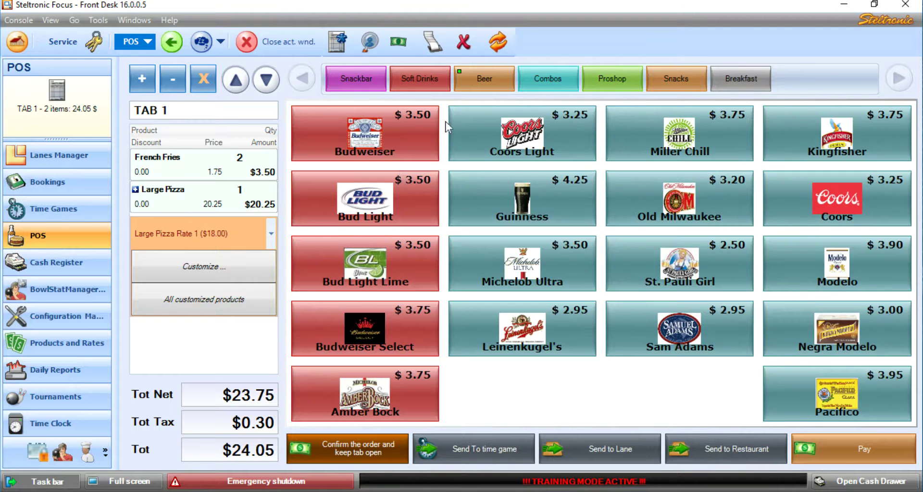
{"action": "left_click", "coordinate": [328, 126]}
{"action": "left_click", "coordinate": [328, 127]}
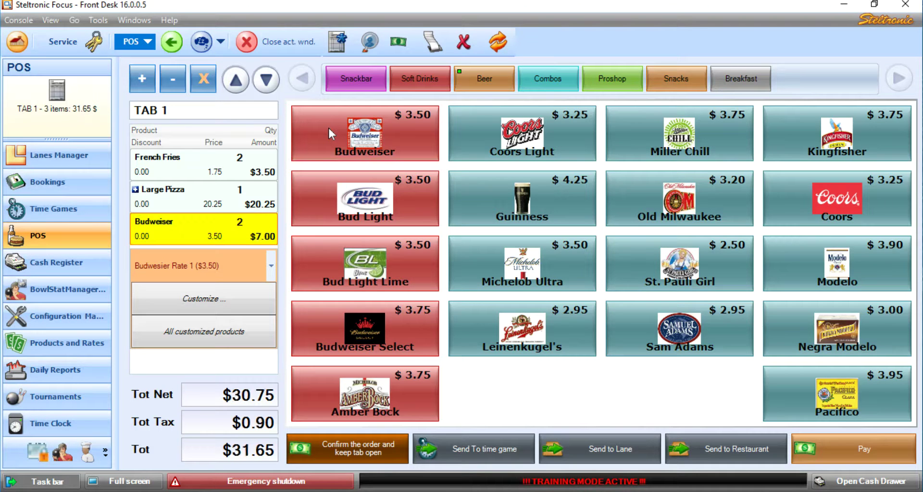
{"action": "left_click", "coordinate": [537, 262]}
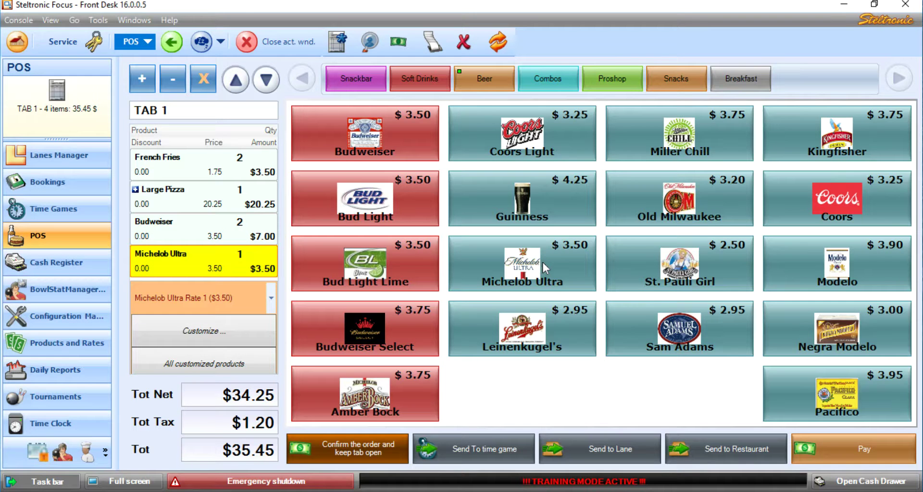
- Send the TAB 1 order to Lane 1 and return to the lane overview
{"action": "left_click", "coordinate": [597, 451]}
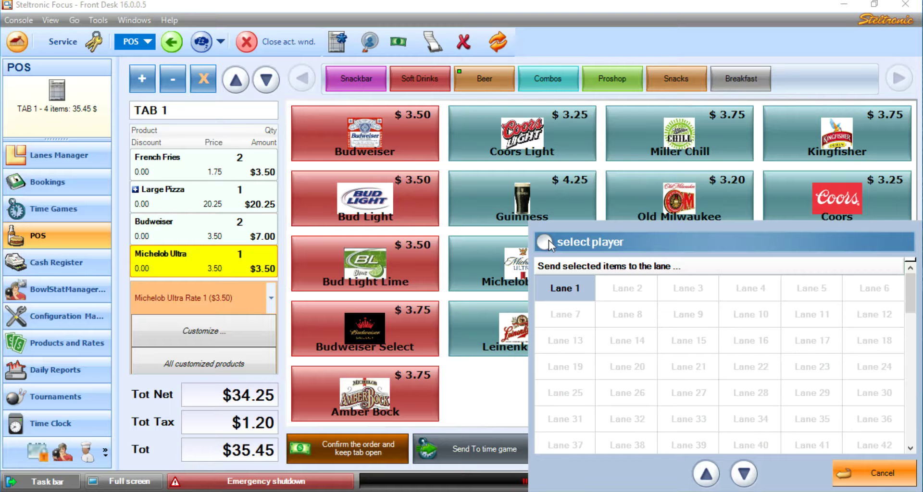
{"action": "left_click", "coordinate": [560, 290]}
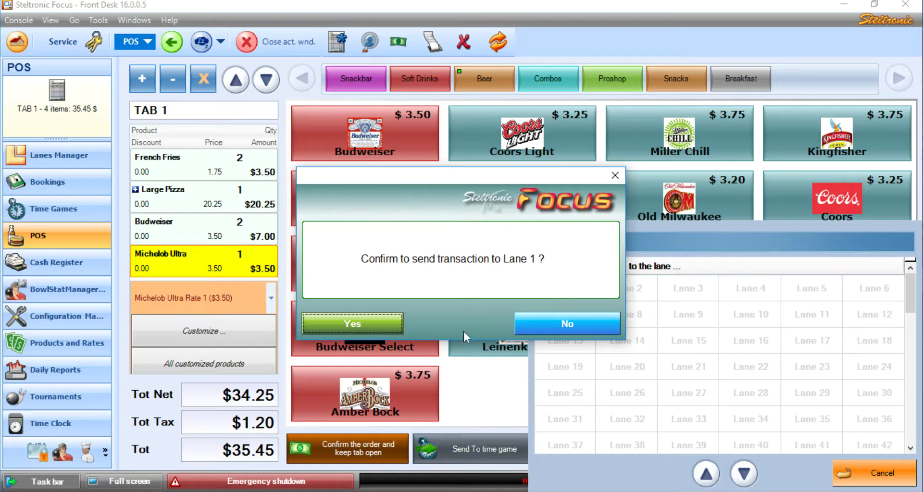
{"action": "left_click", "coordinate": [392, 326]}
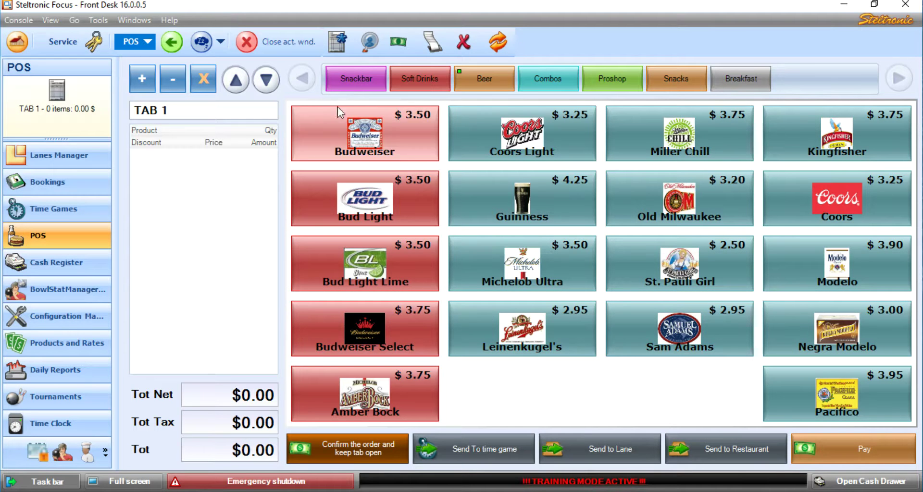
{"action": "left_click", "coordinate": [262, 42]}
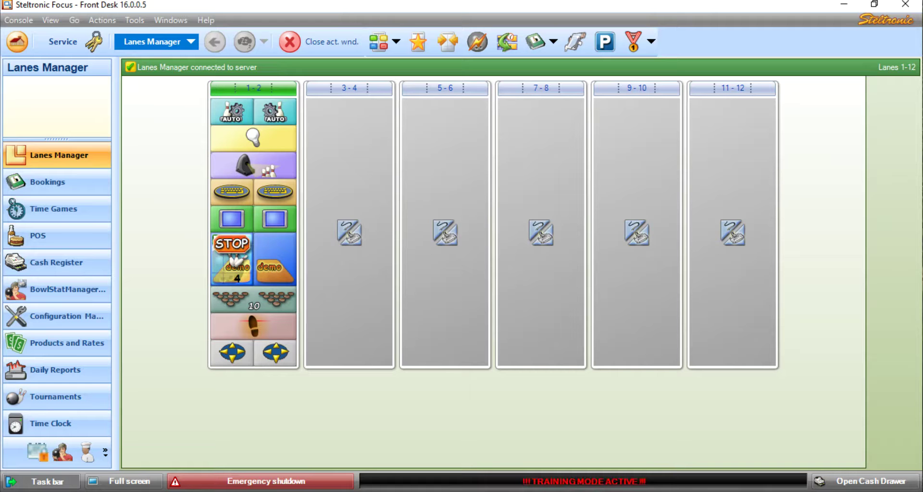
- Close out lane 1 to the cash register, accepting its payment summary, and start splitting the bill
{"action": "double_click", "coordinate": [244, 276]}
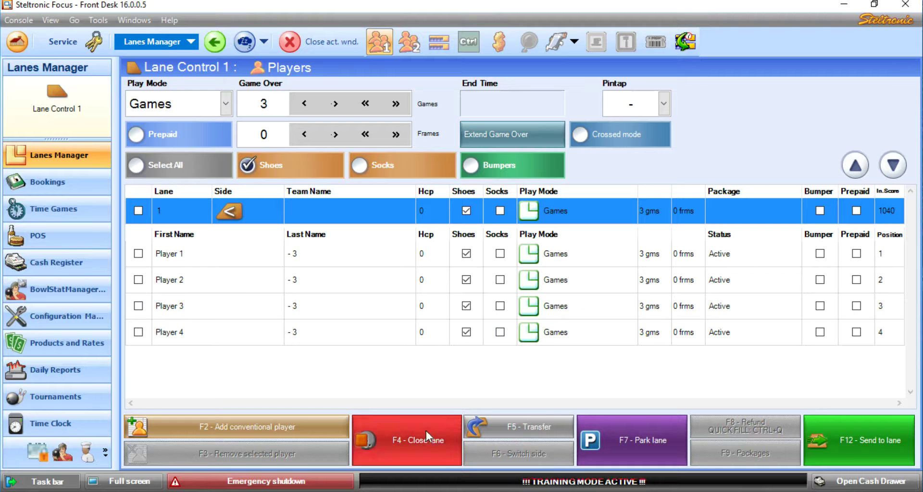
{"action": "left_click", "coordinate": [410, 436]}
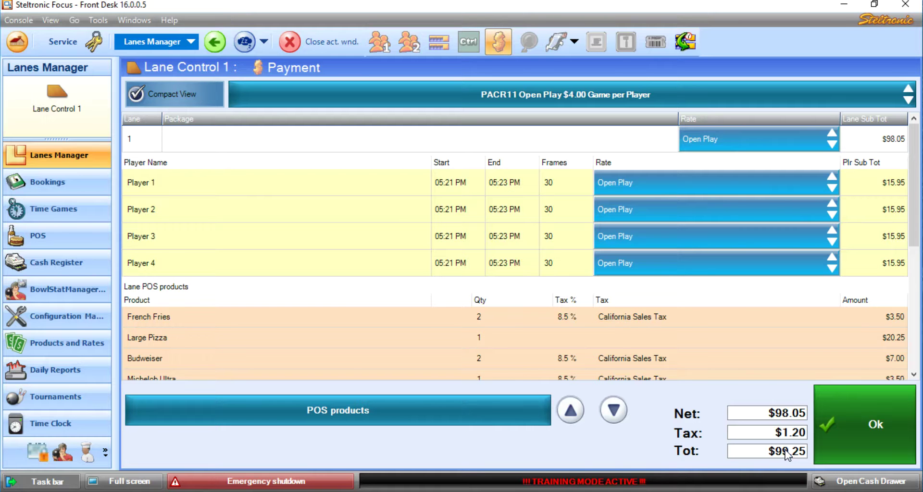
{"action": "left_click", "coordinate": [859, 431]}
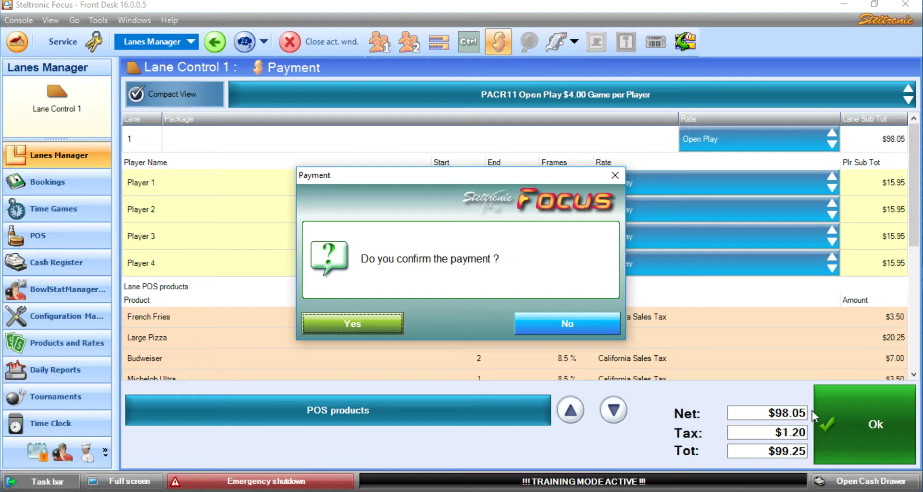
{"action": "left_click", "coordinate": [367, 328]}
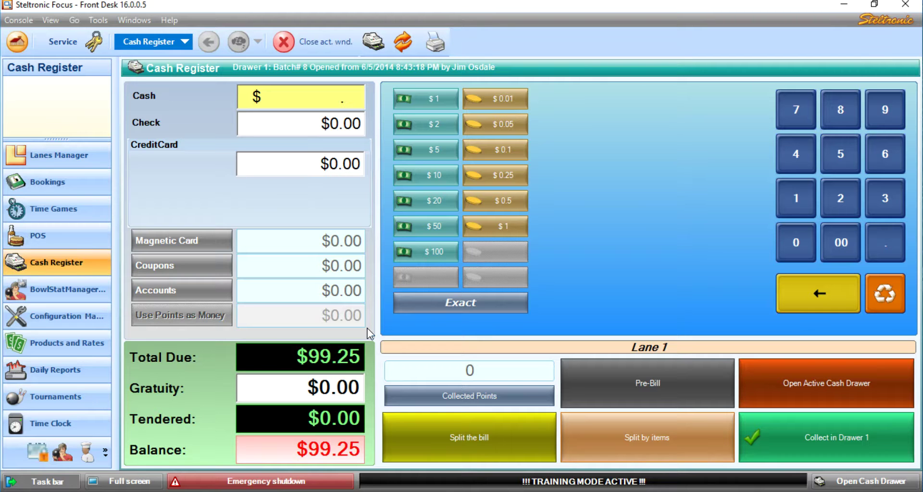
{"action": "left_click", "coordinate": [466, 437]}
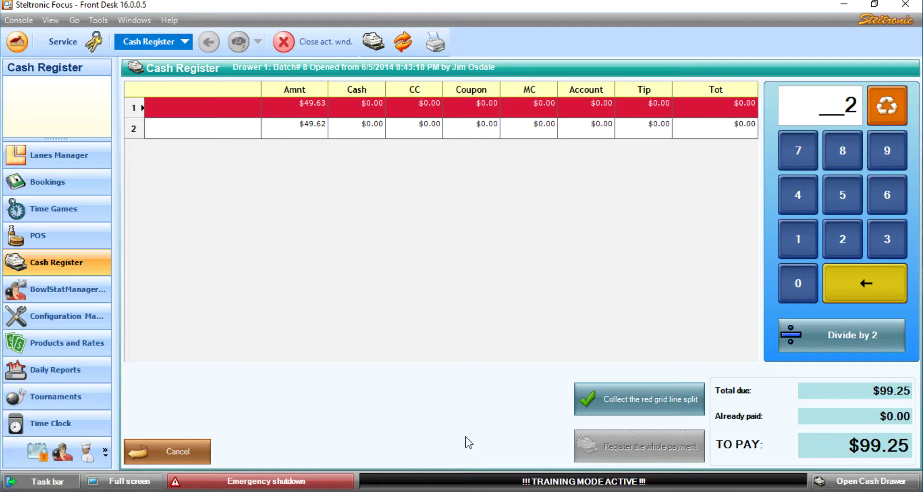
- Divide the lane 1 bill into 3 shares
{"action": "left_click", "coordinate": [883, 108]}
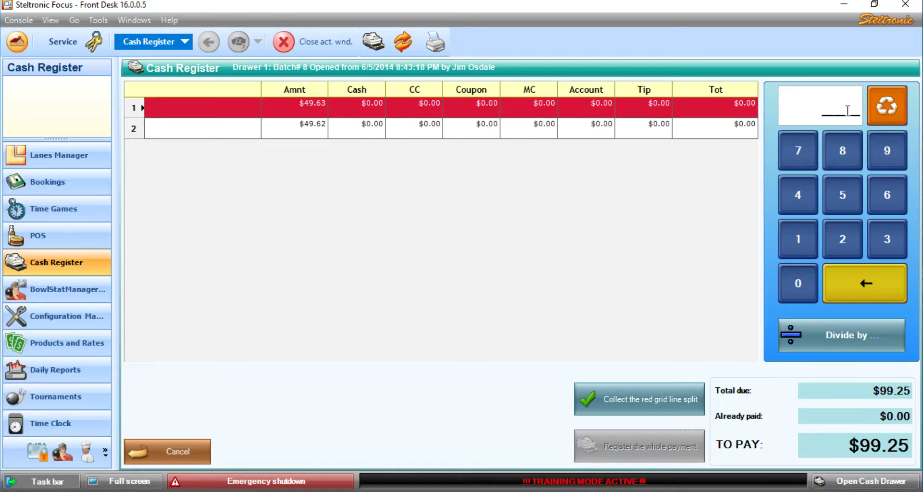
{"action": "type", "text": "3"}
{"action": "left_click", "coordinate": [831, 321]}
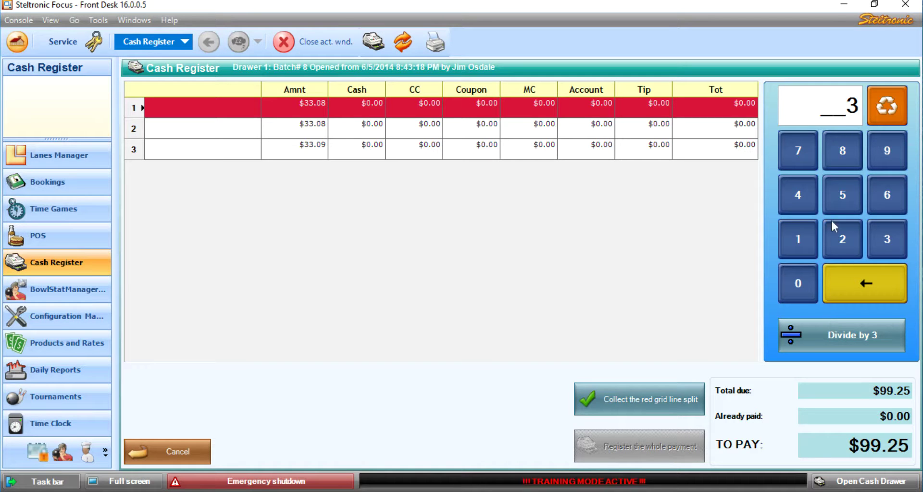
- Set the number of shares for the lane 1 bill to 2 and divide it again
{"action": "left_click", "coordinate": [886, 112]}
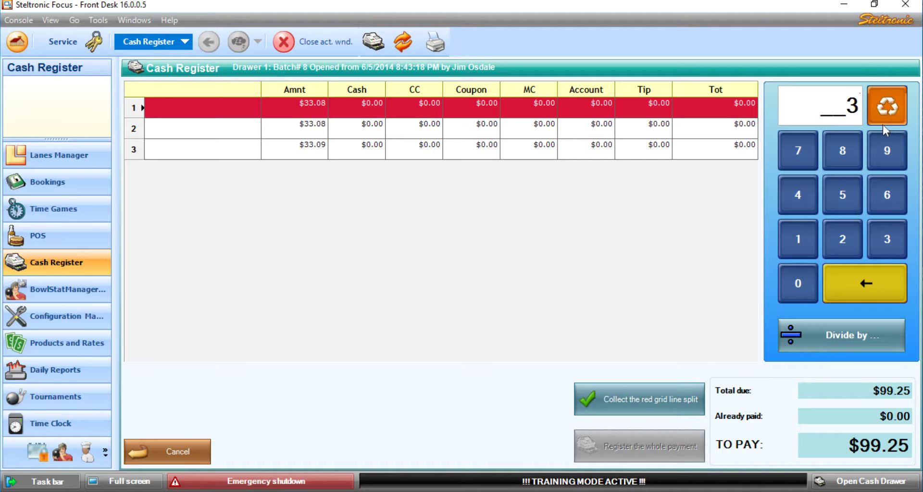
{"action": "left_click", "coordinate": [844, 242]}
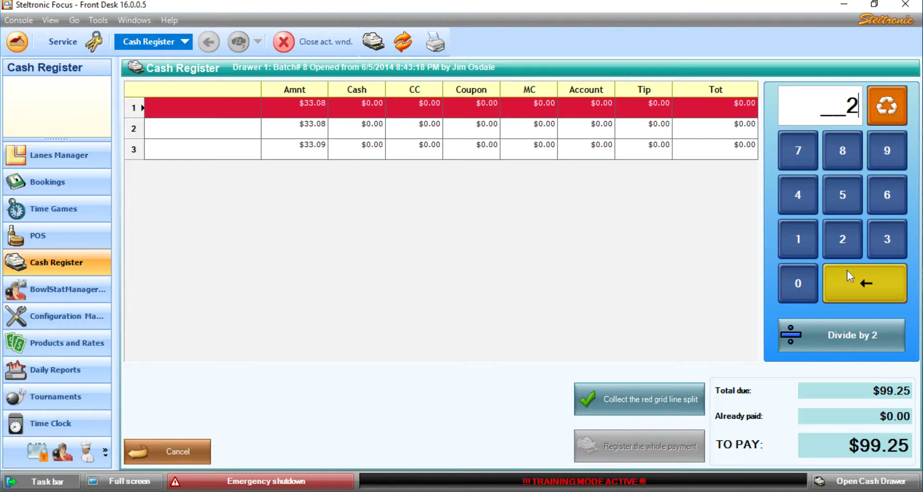
{"action": "left_click", "coordinate": [837, 335]}
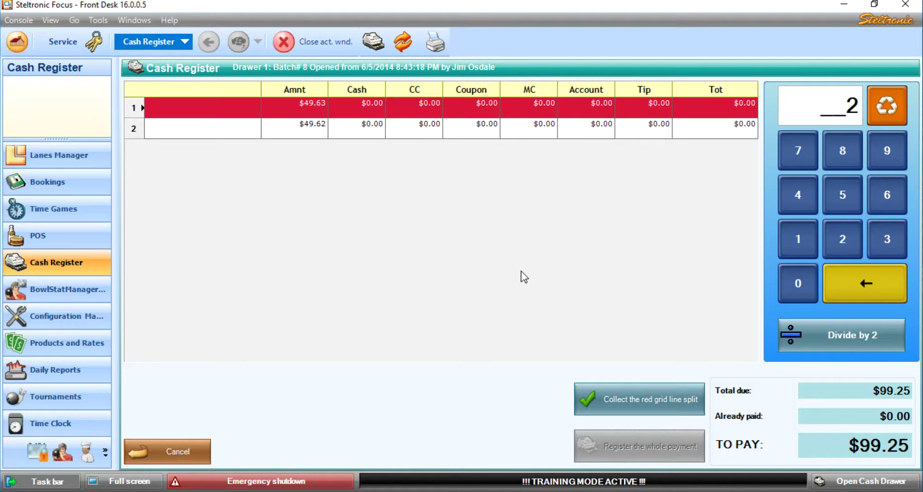
- Collect the first share of the bill with $100 cash in Drawer 1 and print its receipt
{"action": "left_click", "coordinate": [667, 400]}
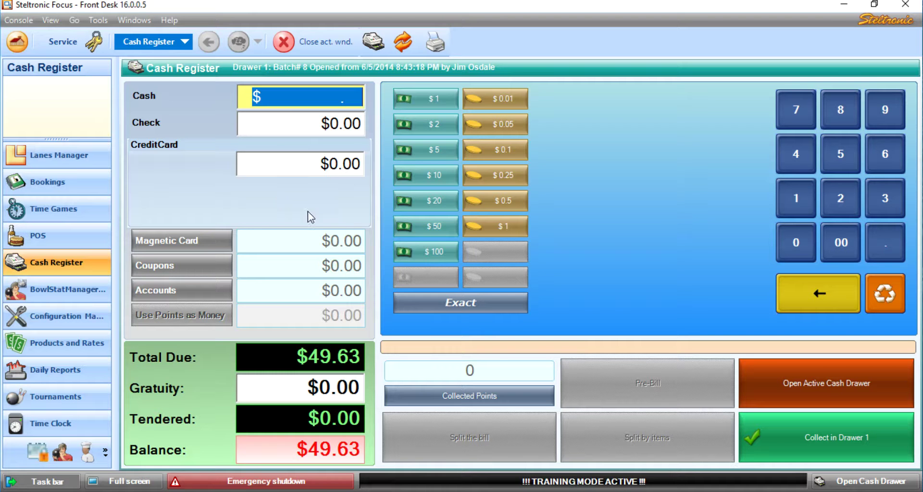
{"action": "left_click", "coordinate": [434, 252]}
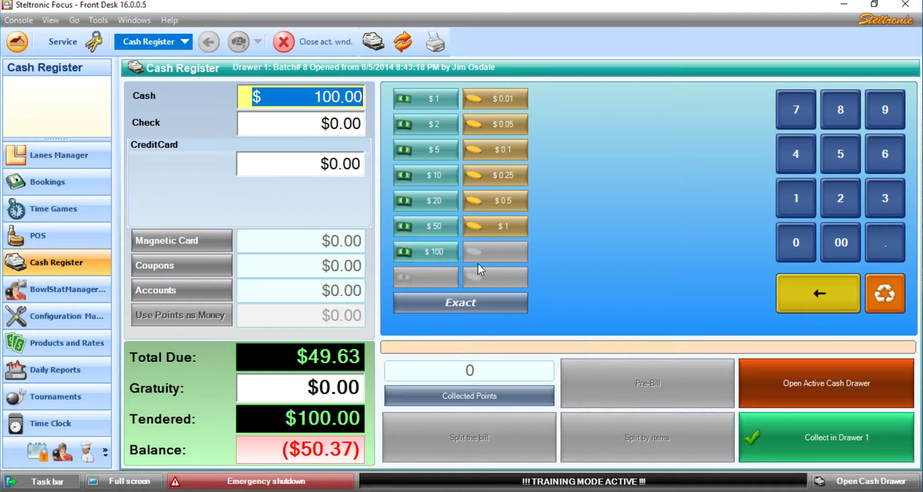
{"action": "left_click", "coordinate": [784, 427]}
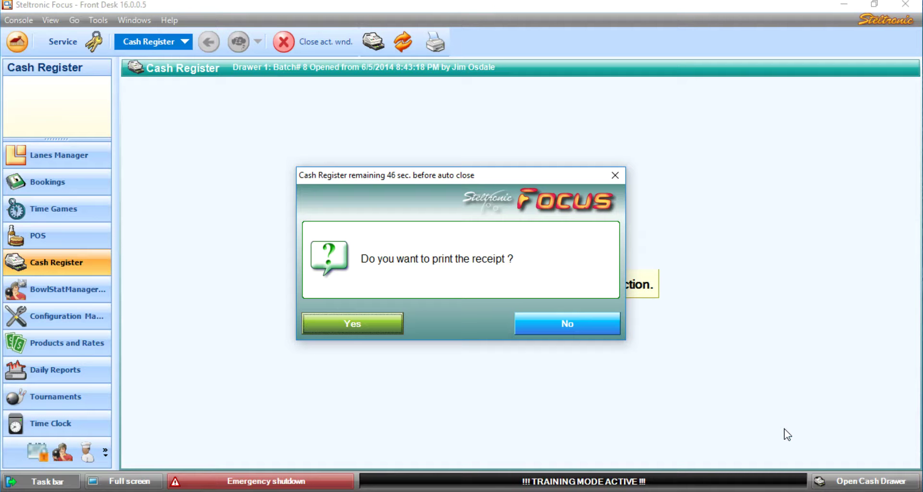
{"action": "left_click", "coordinate": [390, 321]}
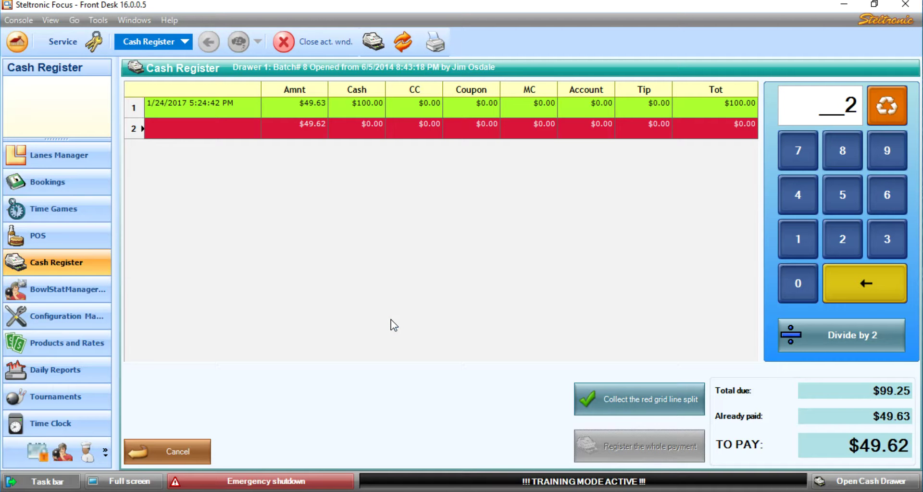
- Collect the second share with $100 cash in Drawer 1 and register the whole payment, declining both receipts
{"action": "left_click", "coordinate": [631, 397]}
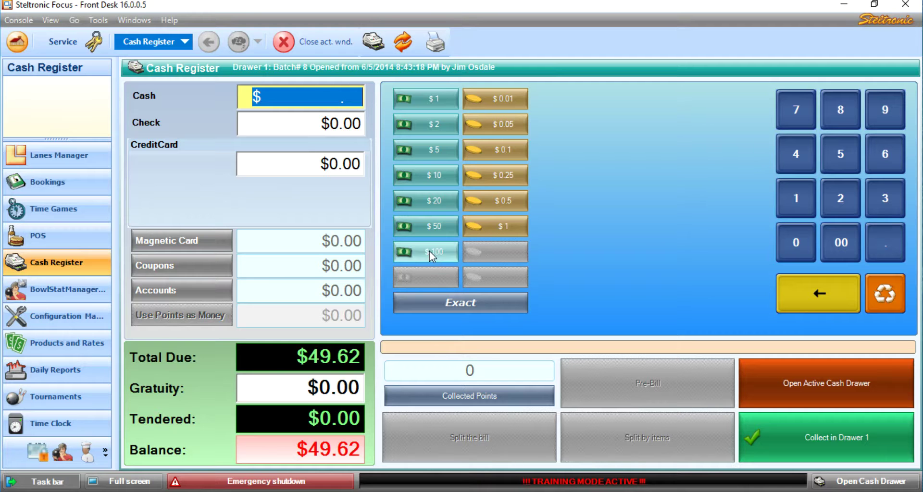
{"action": "left_click", "coordinate": [430, 250]}
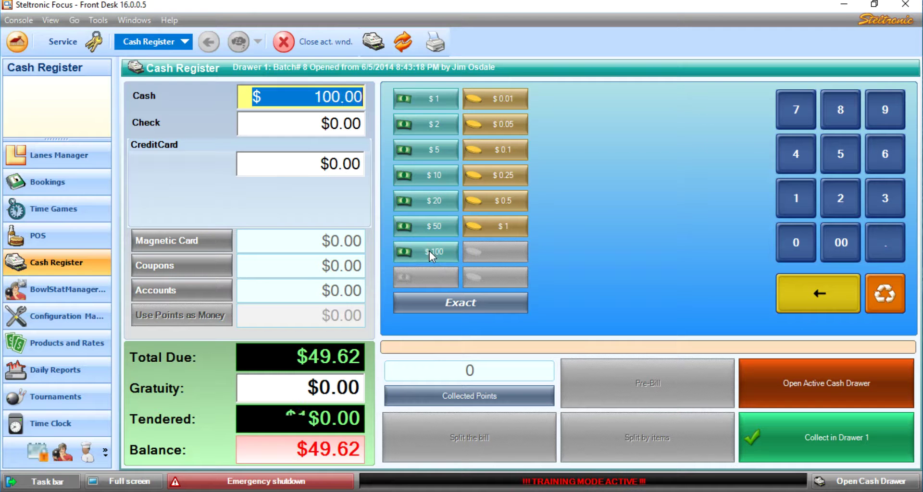
{"action": "left_click", "coordinate": [763, 421]}
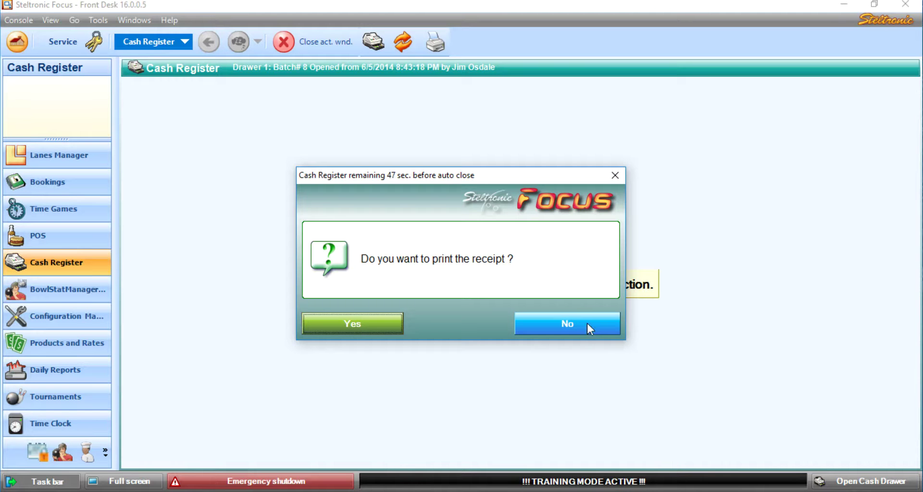
{"action": "left_click", "coordinate": [573, 321]}
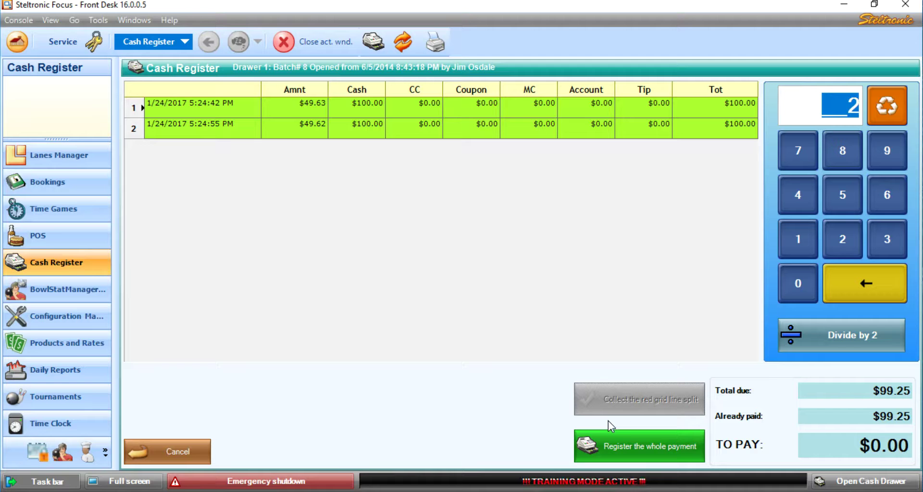
{"action": "left_click", "coordinate": [627, 442]}
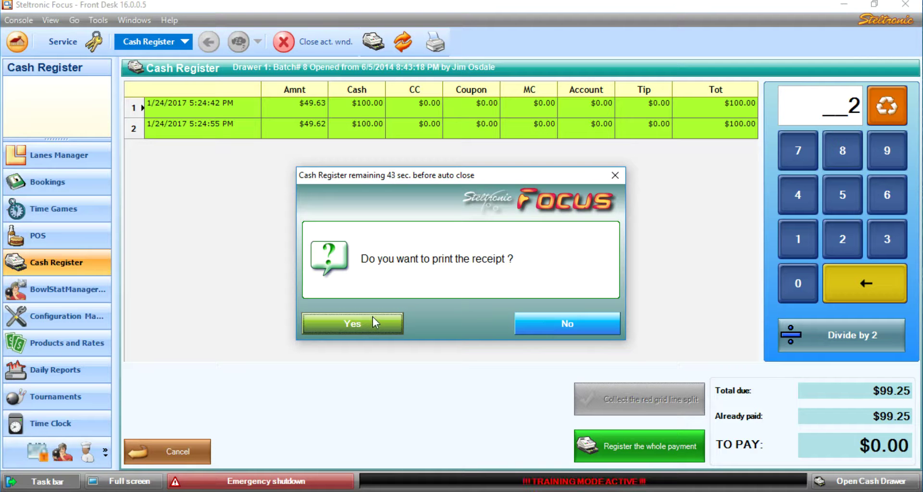
{"action": "left_click", "coordinate": [531, 325]}
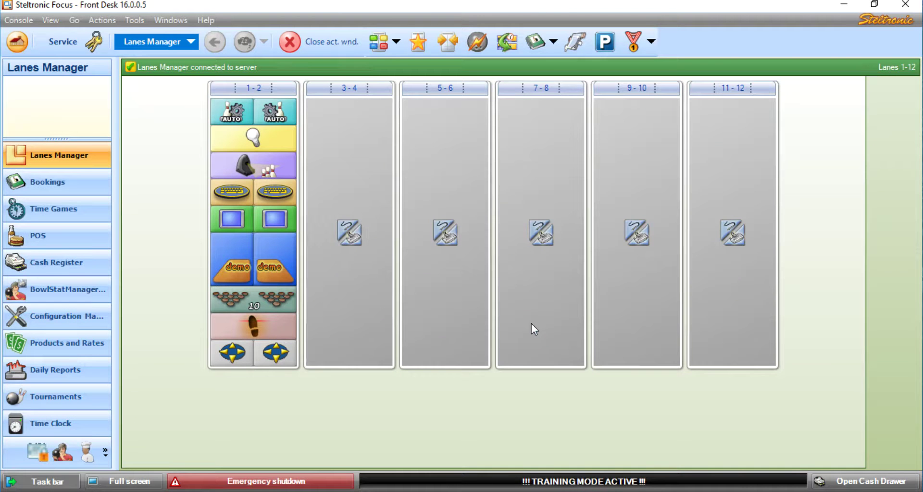